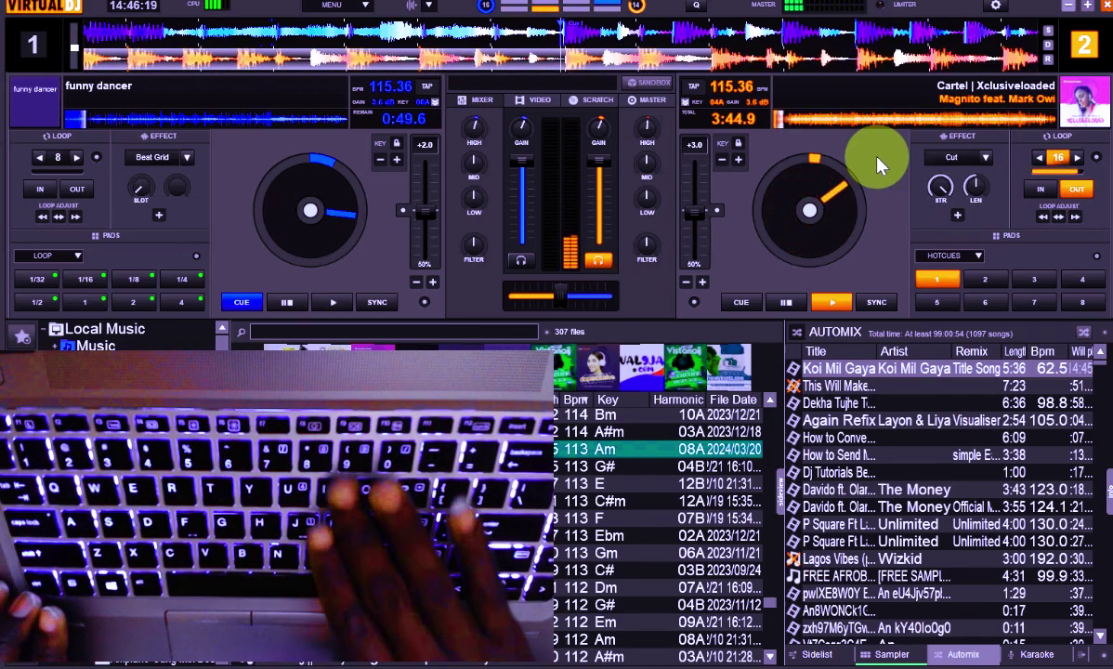
- Halve deck 2's loop length to 8 and send the Cartel track back to its start, stopped
key("minus")
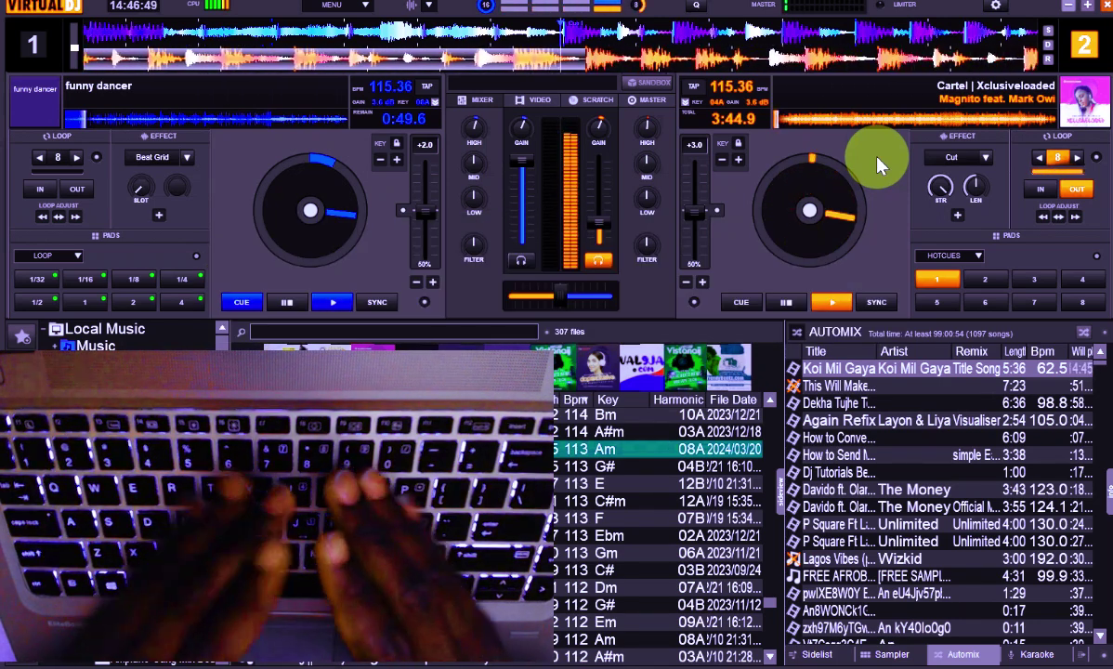
key("Home")
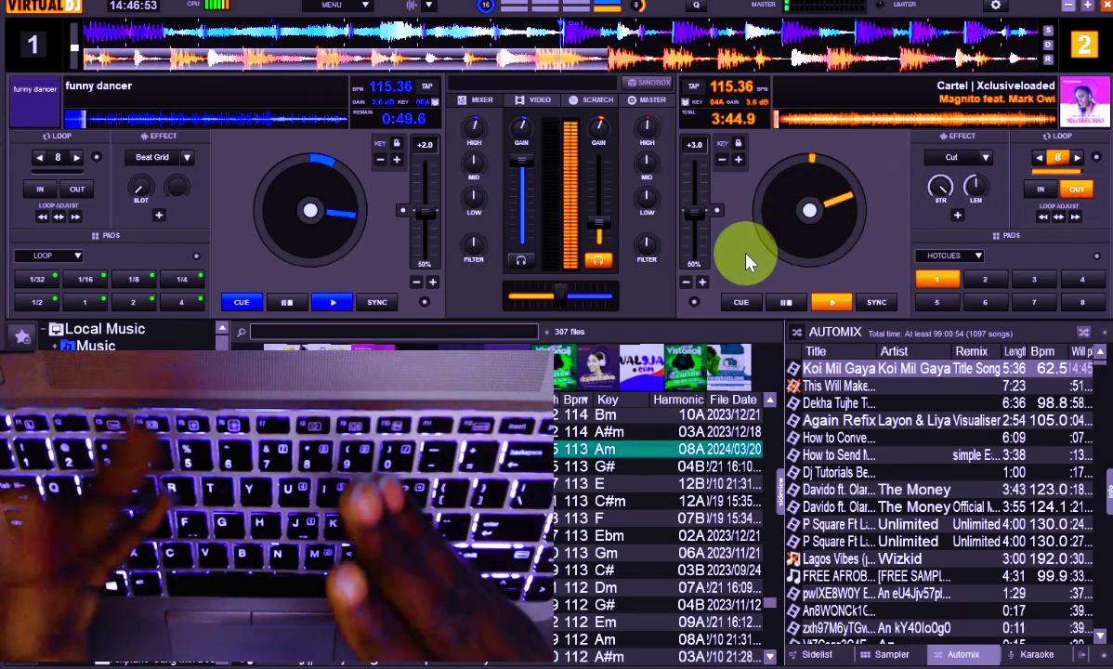
key("Home")
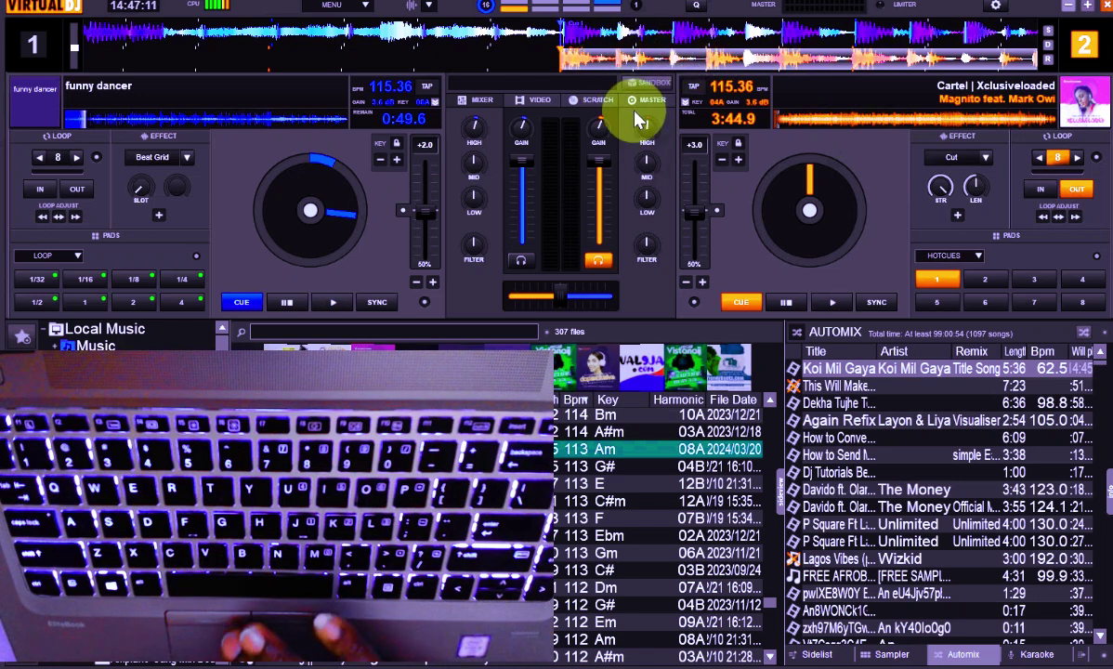
- Switch the mixer centre to Scratch vertical waveforms and start the Cartel track on deck 2
left_click(595, 100)
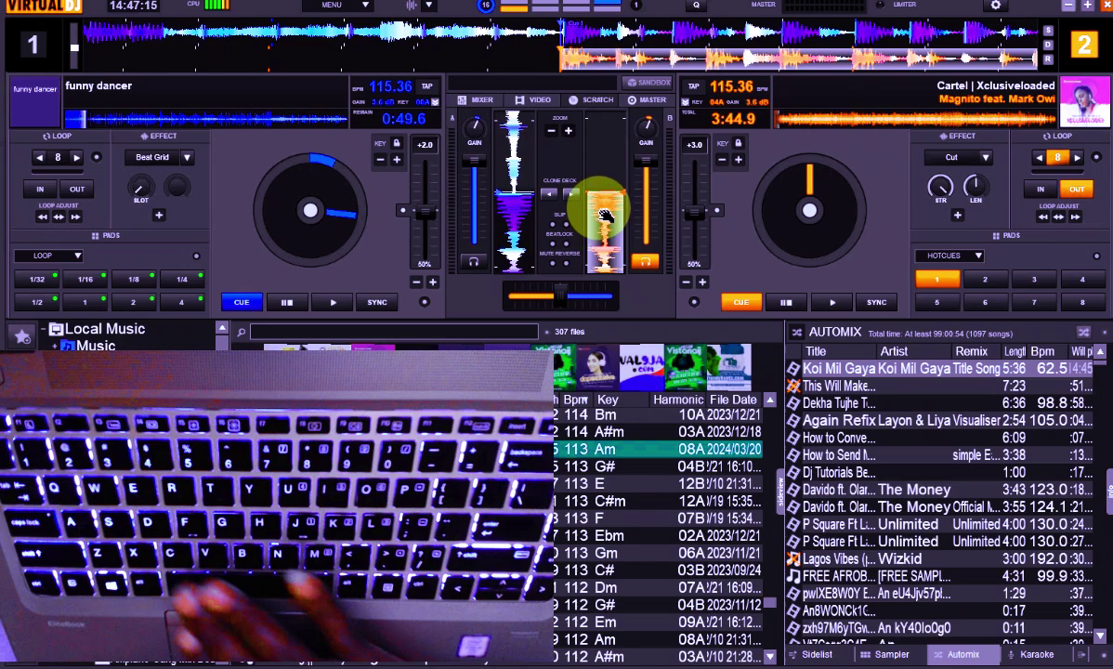
key("space")
key("space")
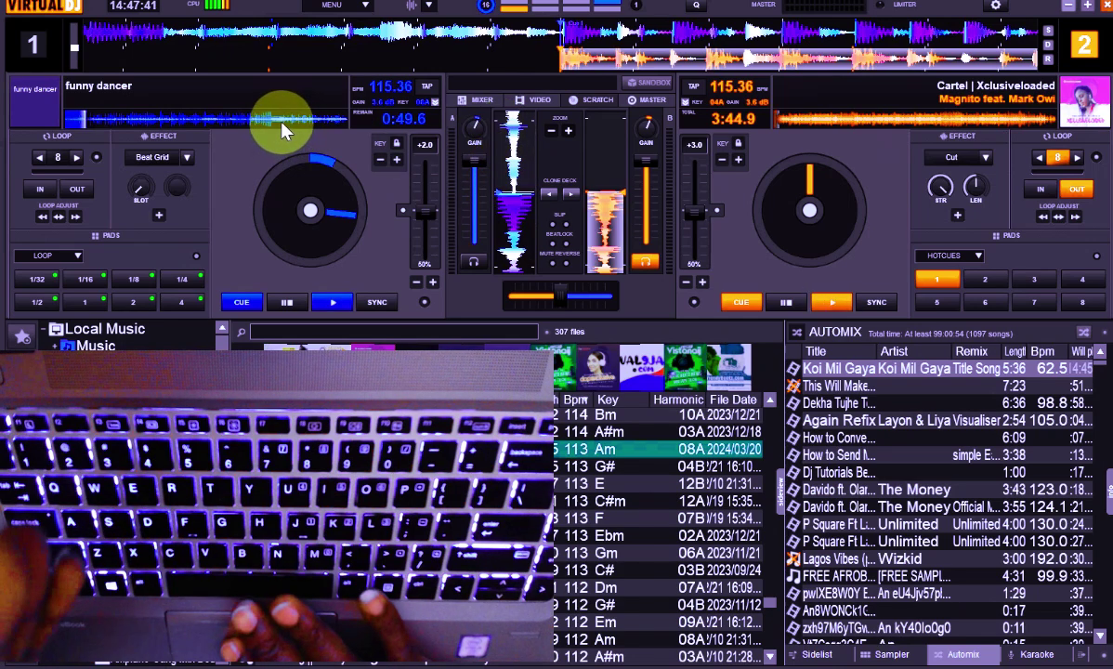
- Select deck 1, briefly preview funny dancer and return it to cue, then reselect deck 2
mouse_move(283, 130)
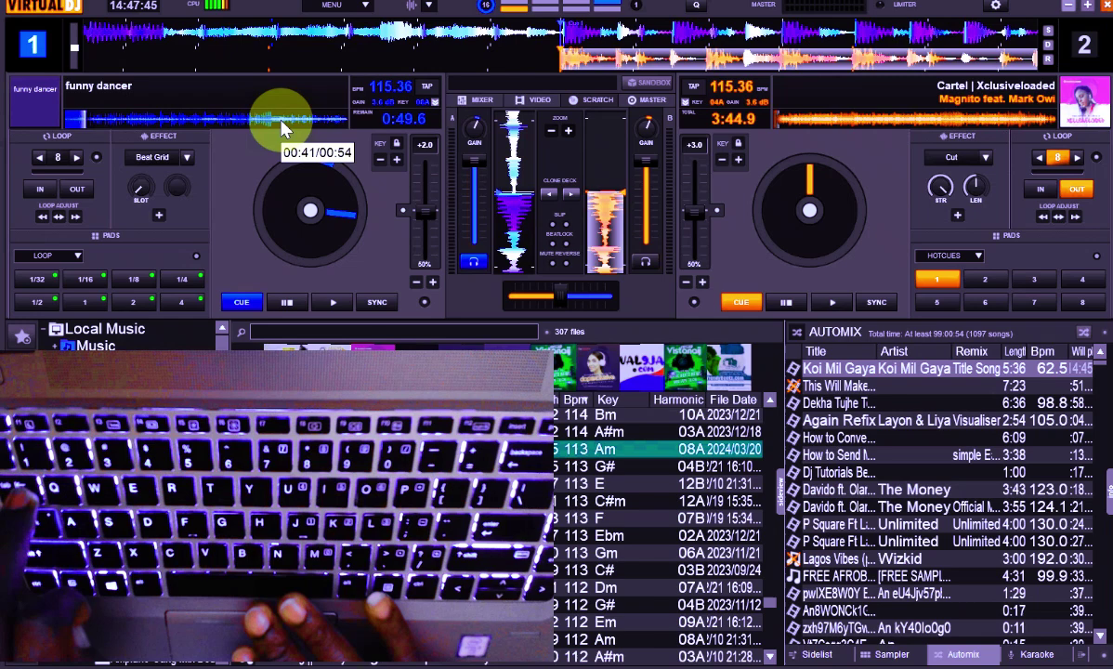
left_click(34, 45)
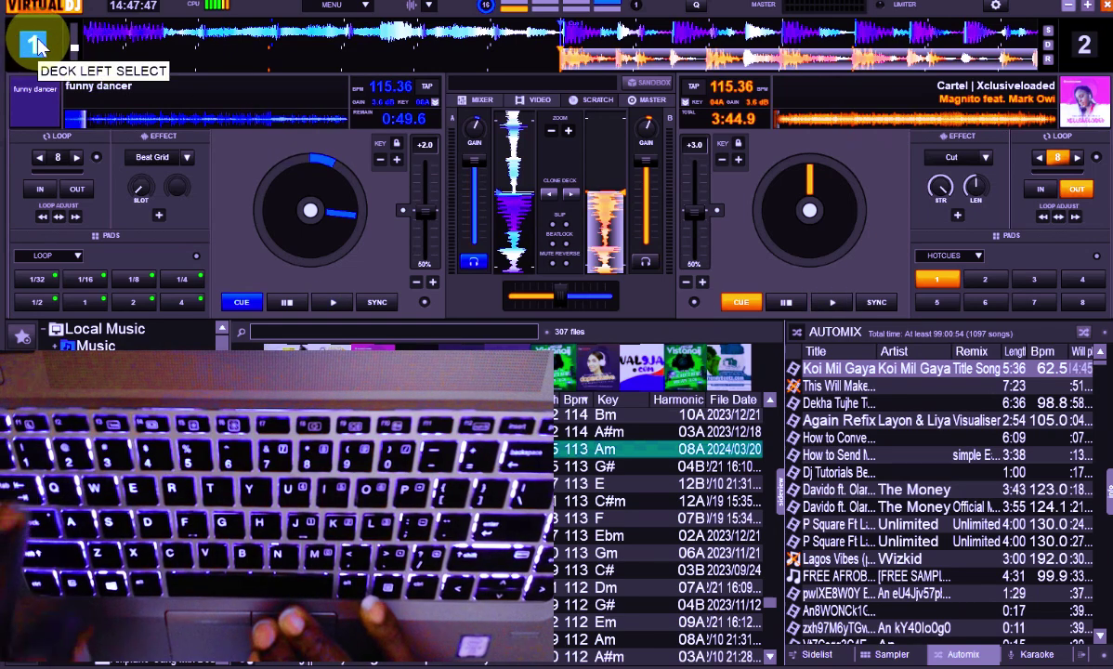
key("space")
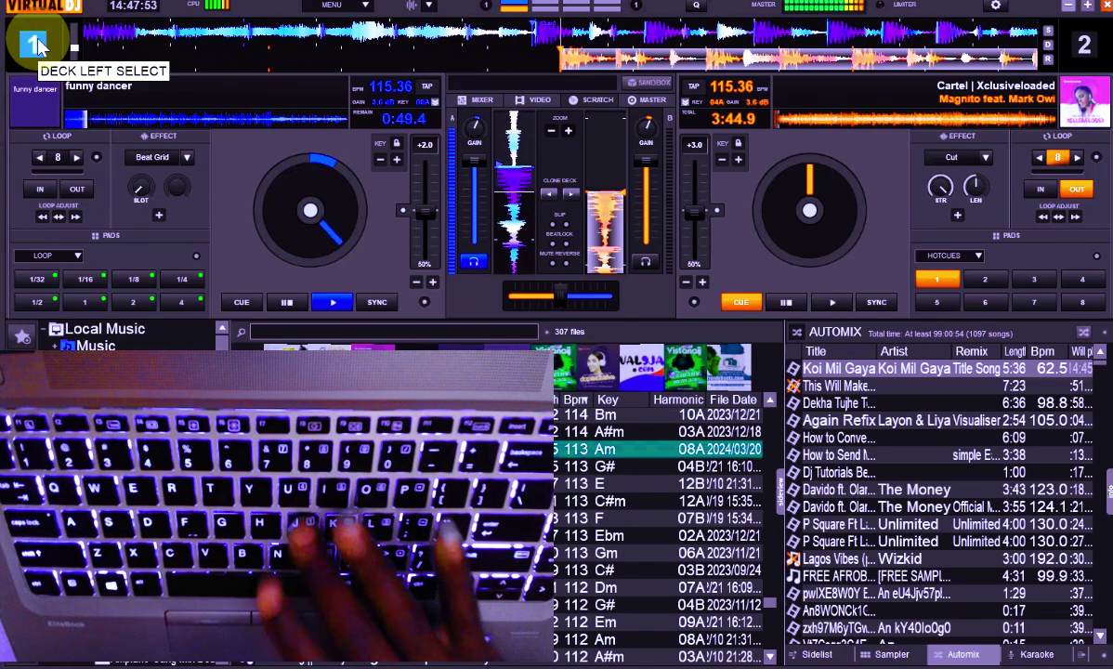
key("space")
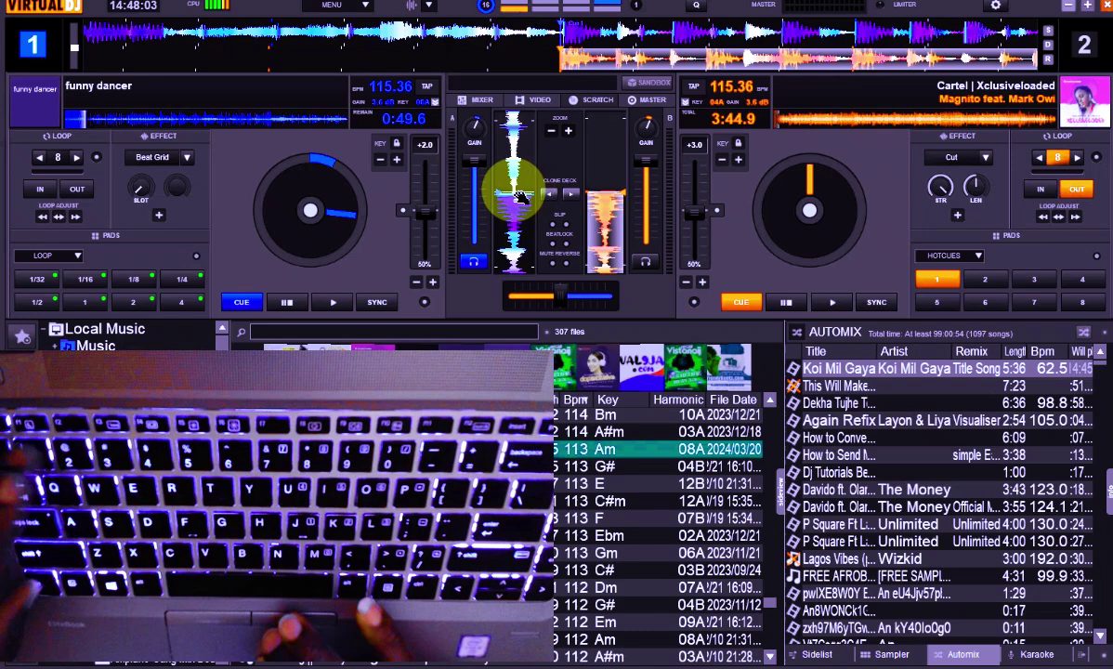
left_click(637, 221)
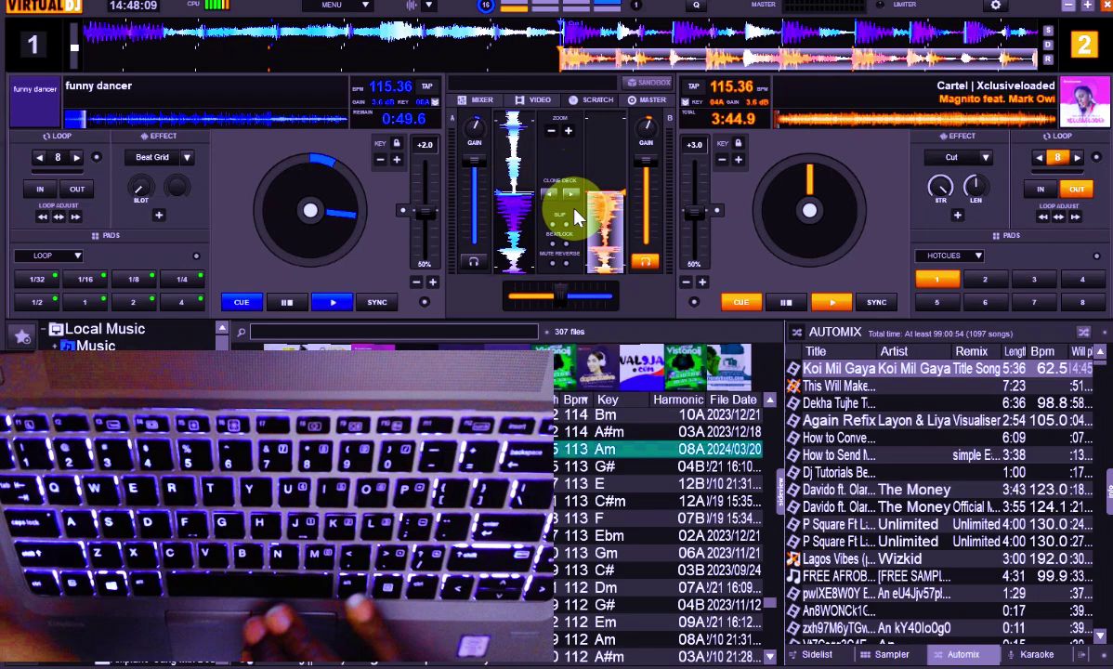
- Engage an 8-beat loop on deck 1's funny dancer track, ending with keyboard control on deck 2
key("Tab")
key("l")
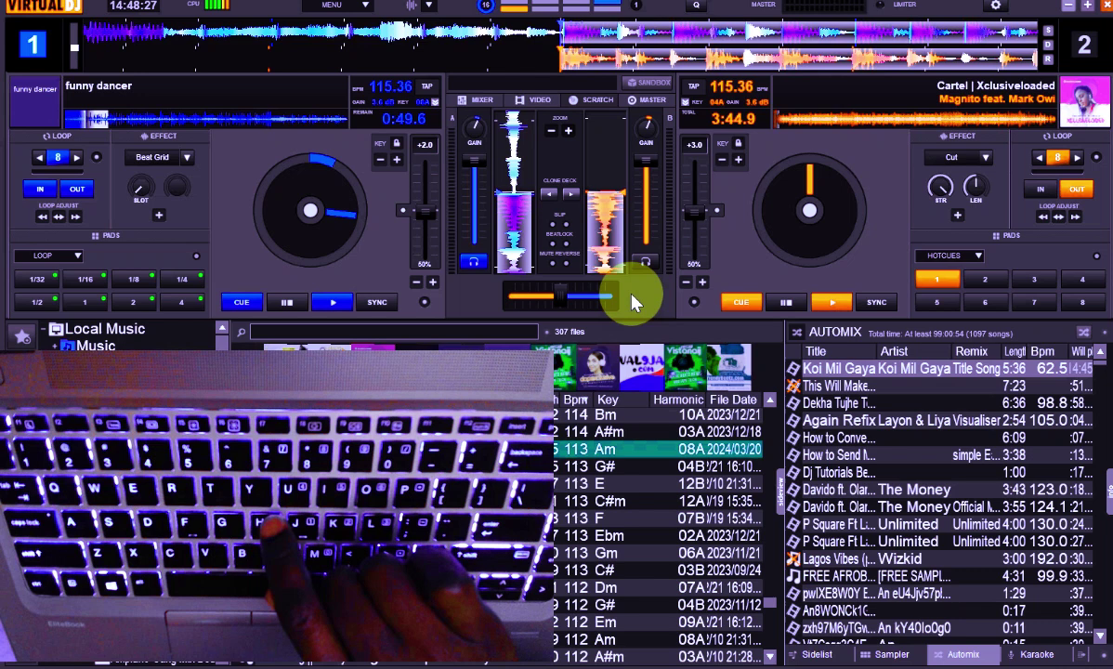
key("Tab")
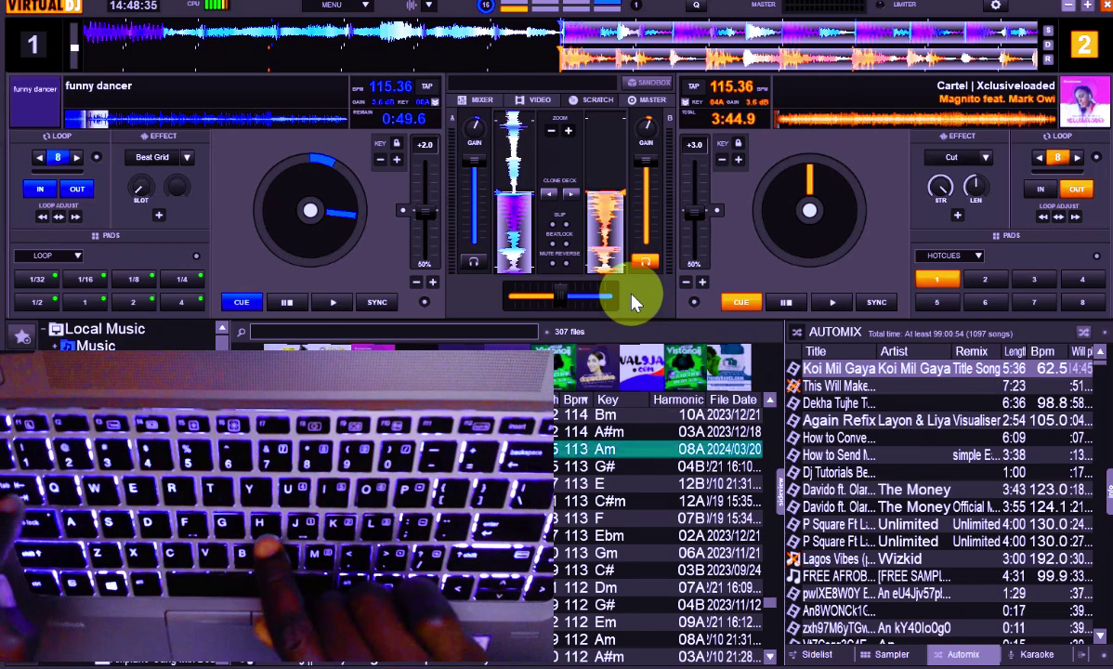
key("Tab")
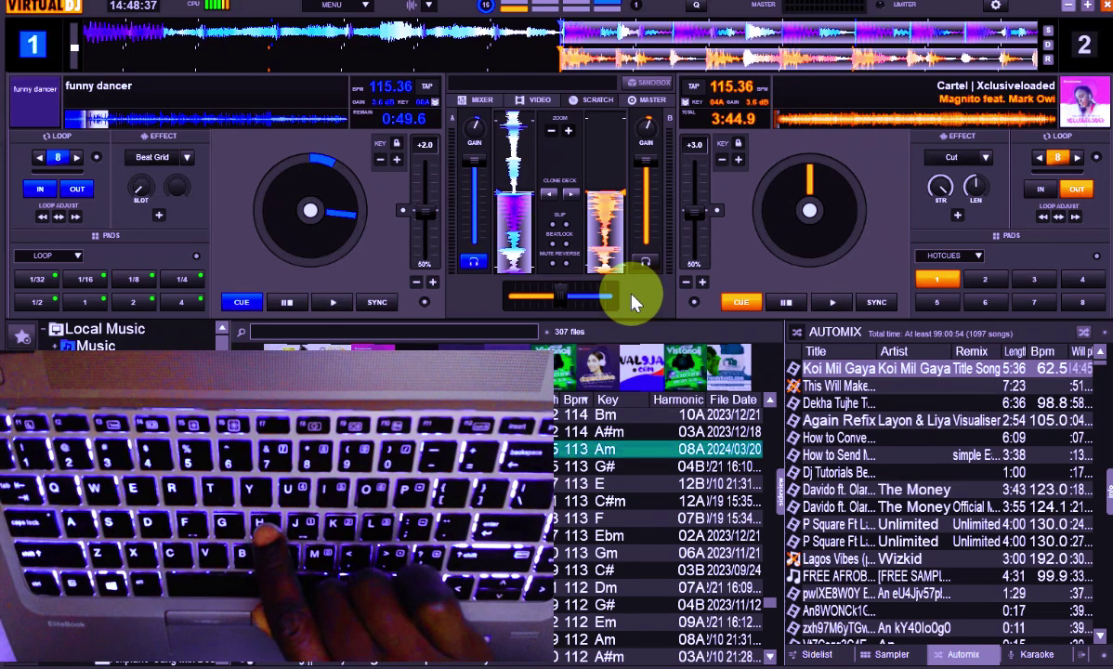
key("Tab")
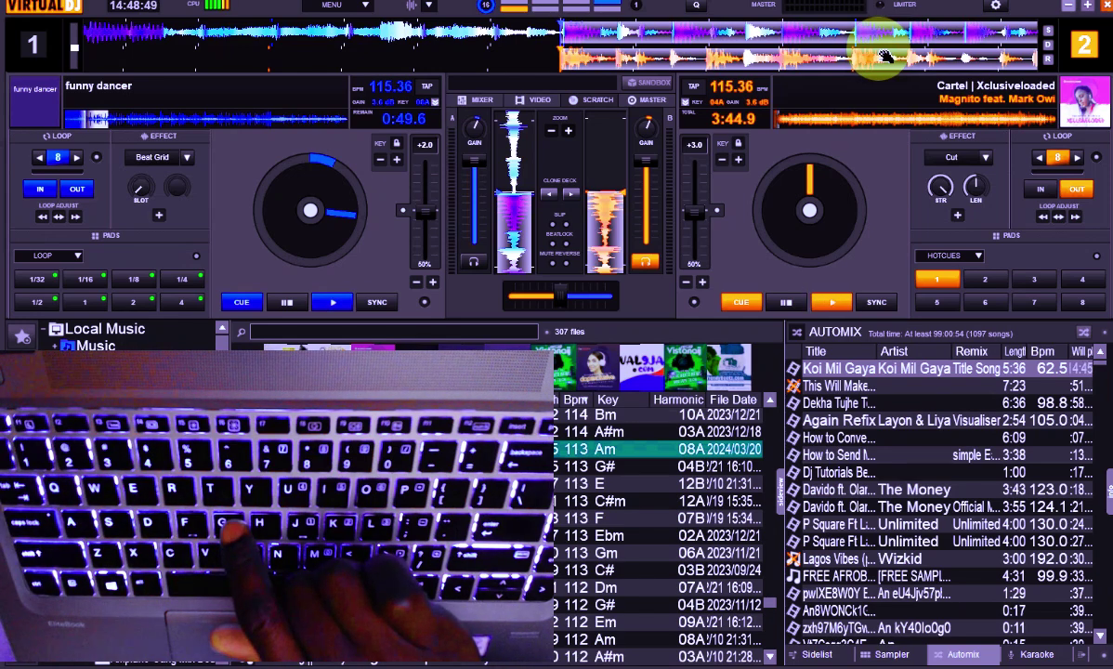
- Start funny dancer playing on deck 1 and select deck 2 as the active deck
key("space")
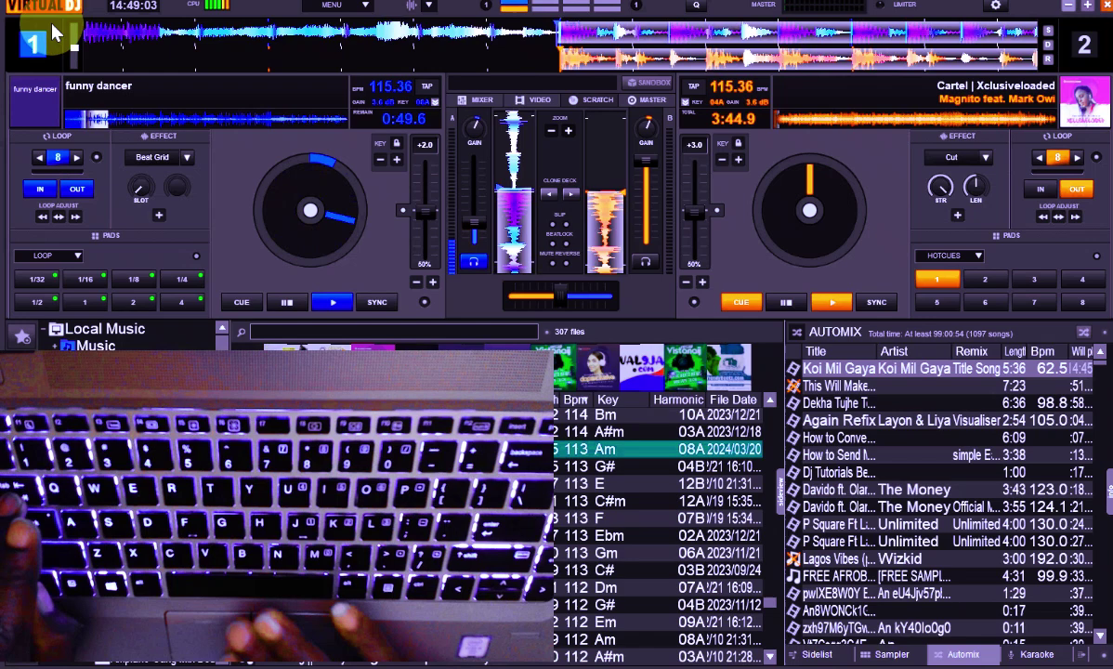
left_click(703, 62)
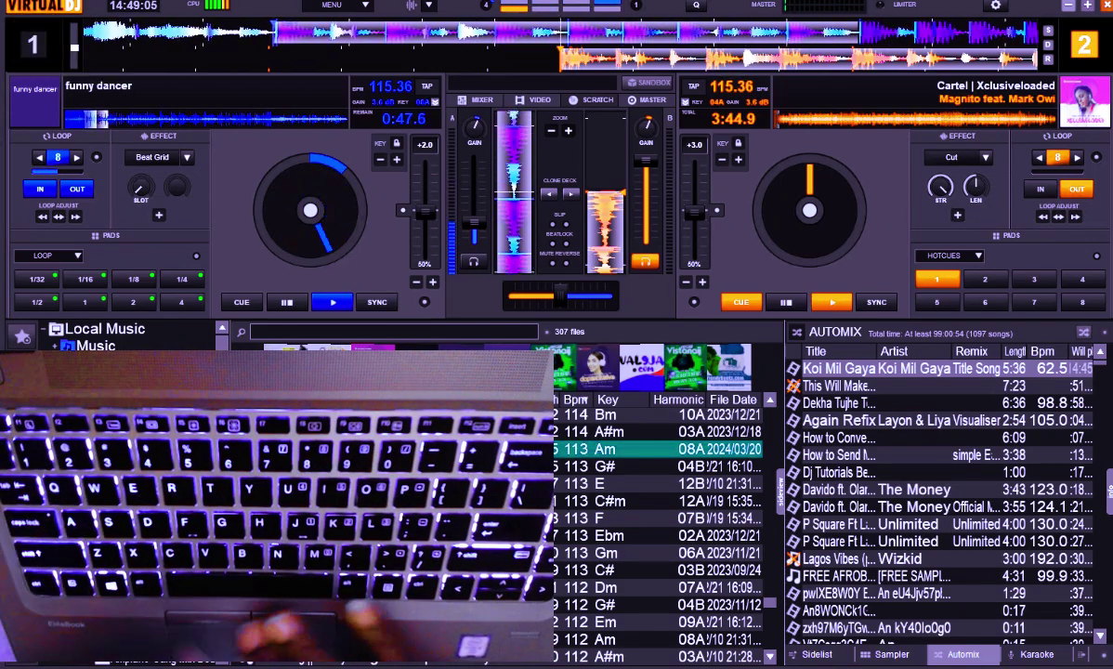
left_click(1080, 47)
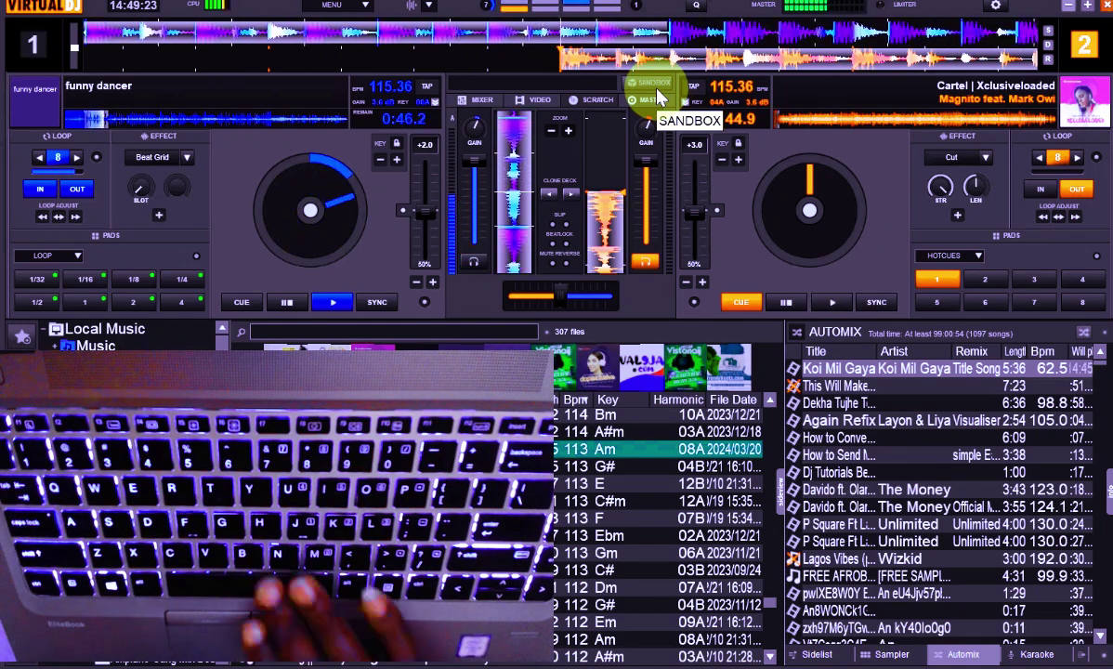
- Toggle deck 1 between cue and play with the mapped key for a sudden cut to Cartel
key("space")
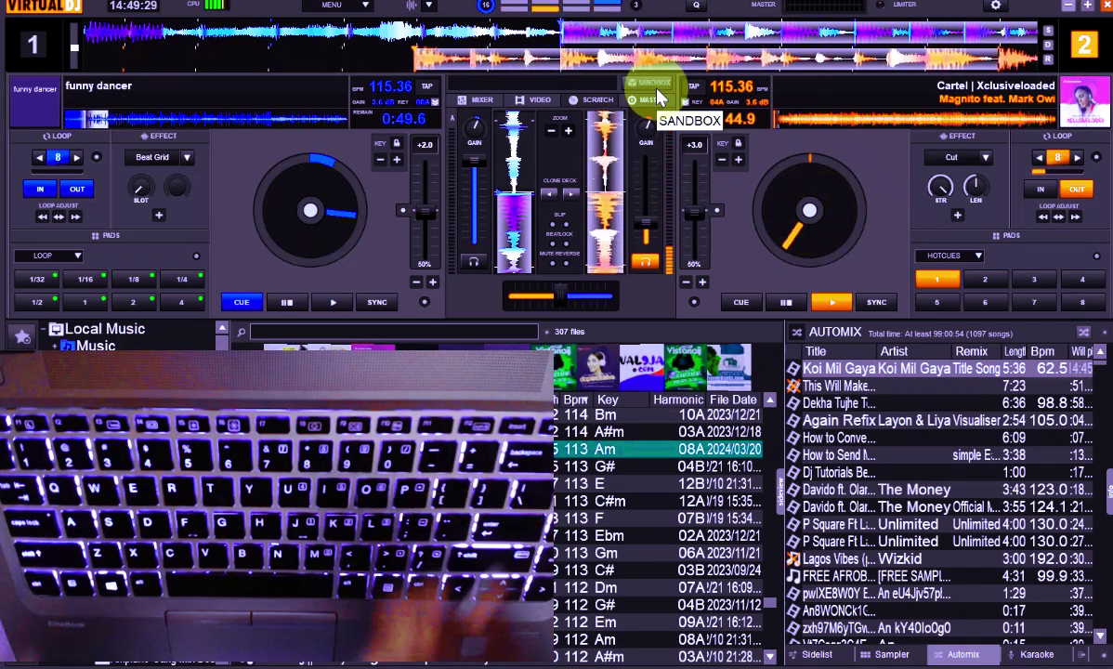
key("space")
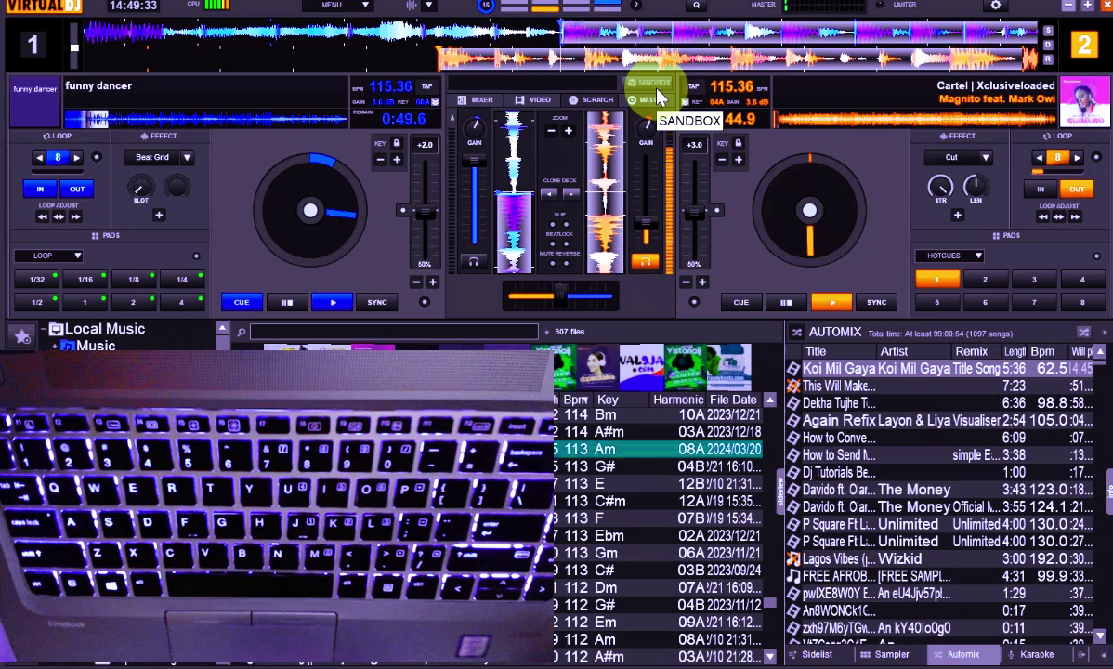
key("space")
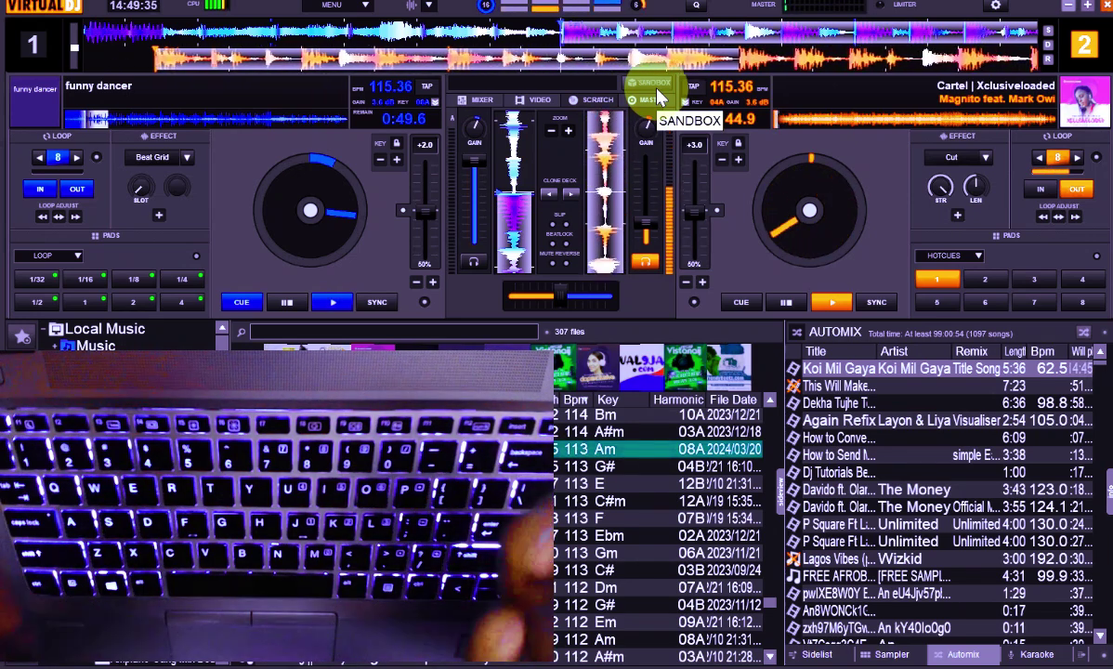
key("space")
key("space")
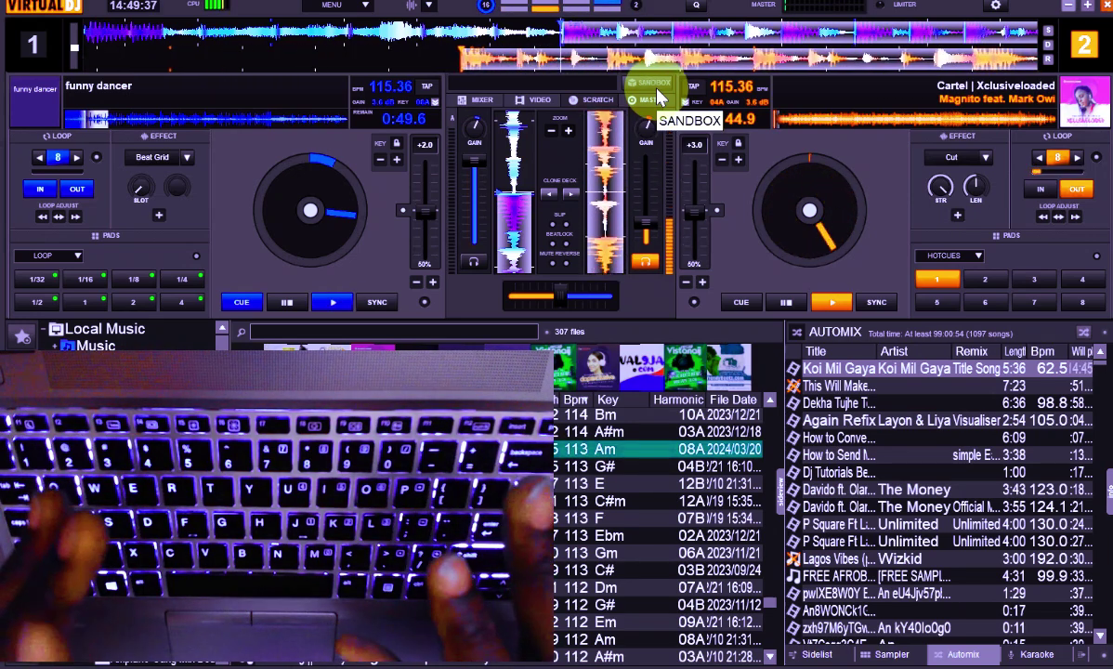
key("space")
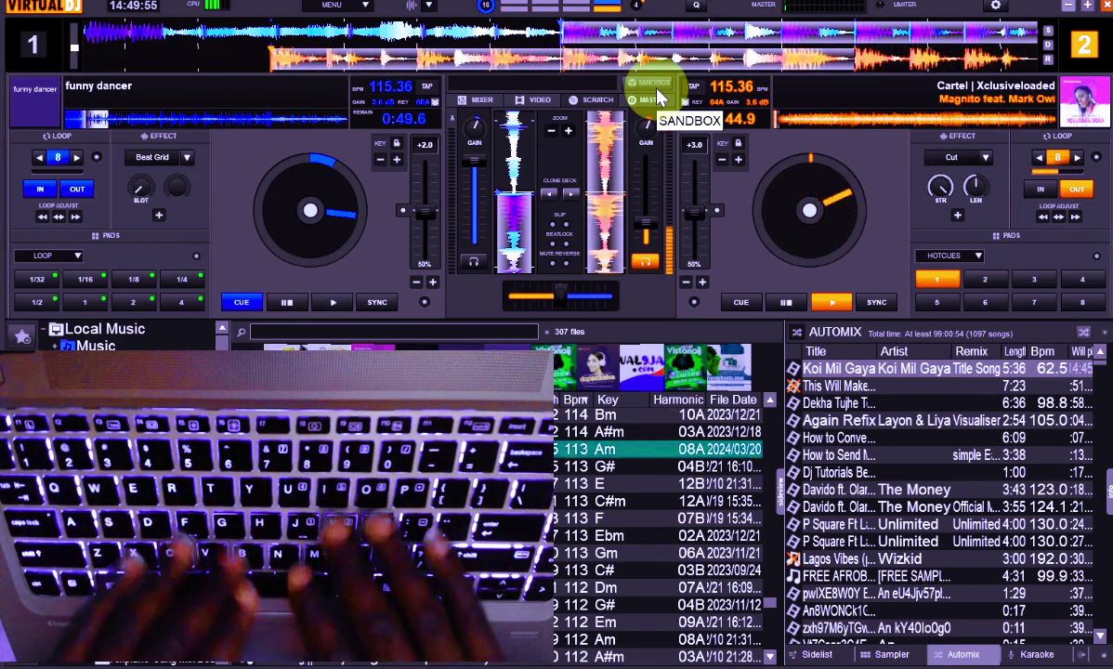
- Jump deck 2's Cartel track back near its start and give deck 1 control and headphone cue
left_click(781, 119)
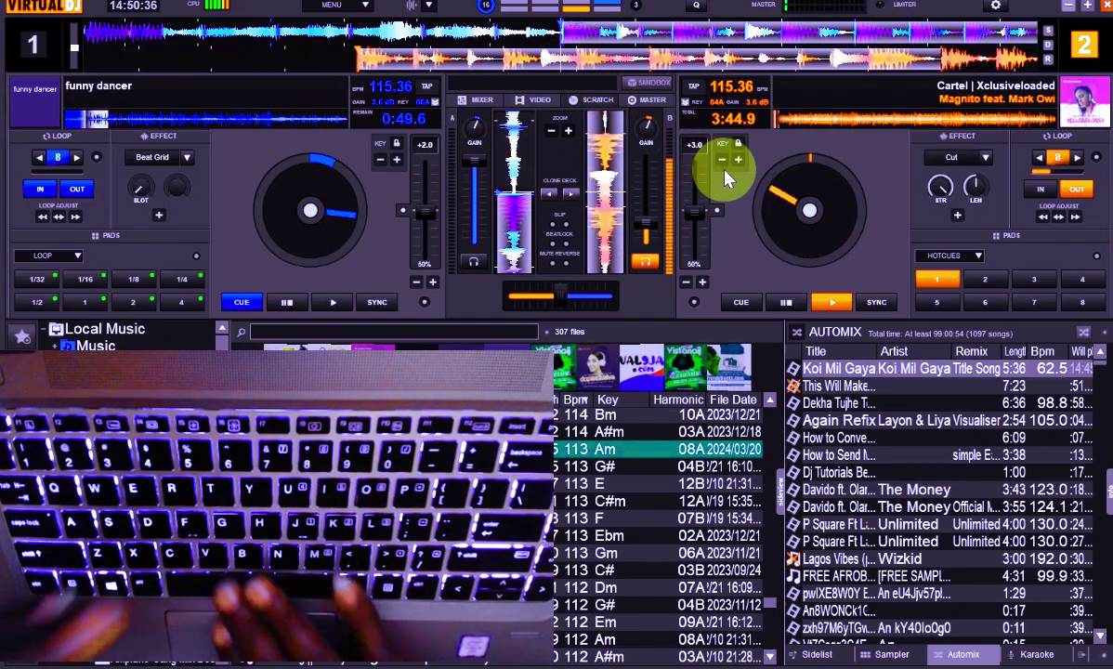
key("Tab")
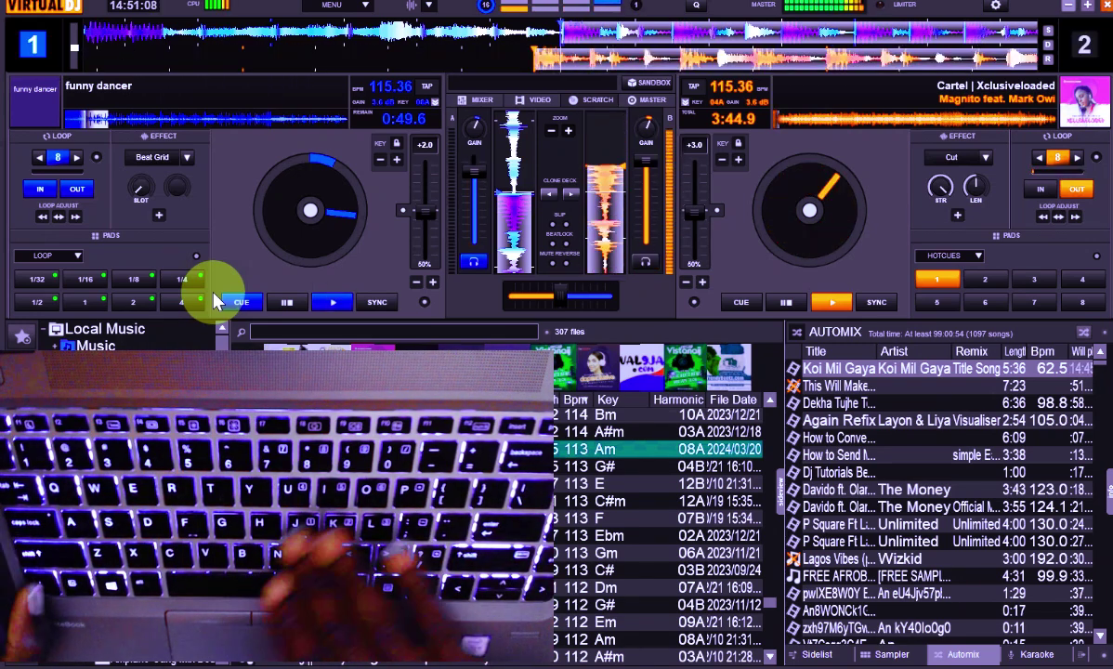
- Select deck 2 and lower its volume, then return keyboard control to deck 1
key("bracketright")
key("minus")
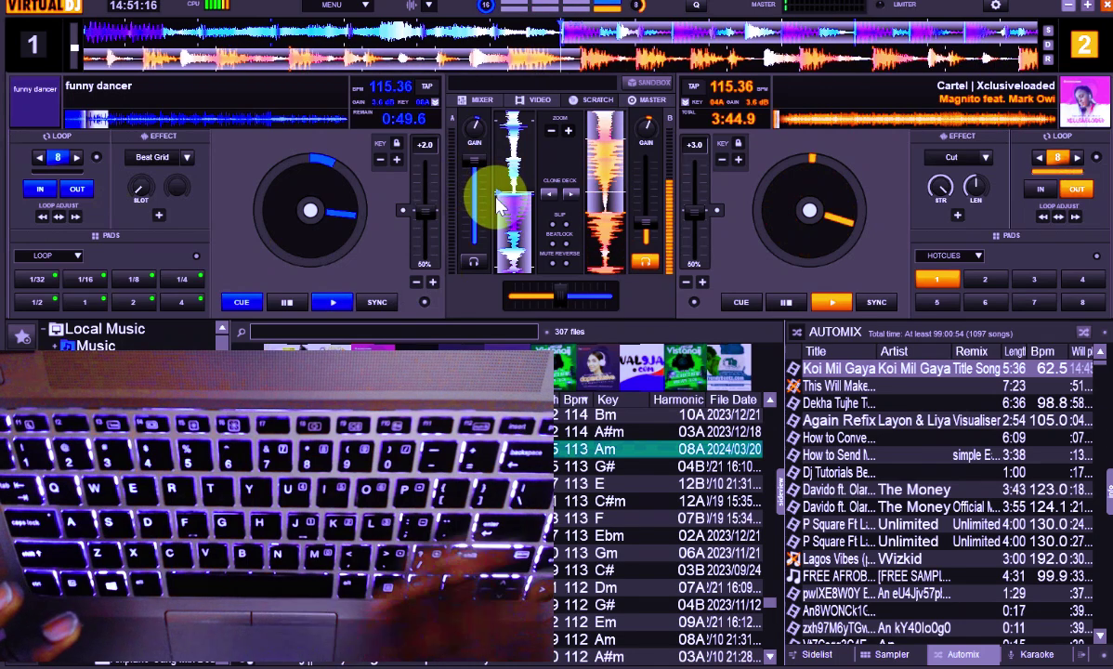
key("Tab")
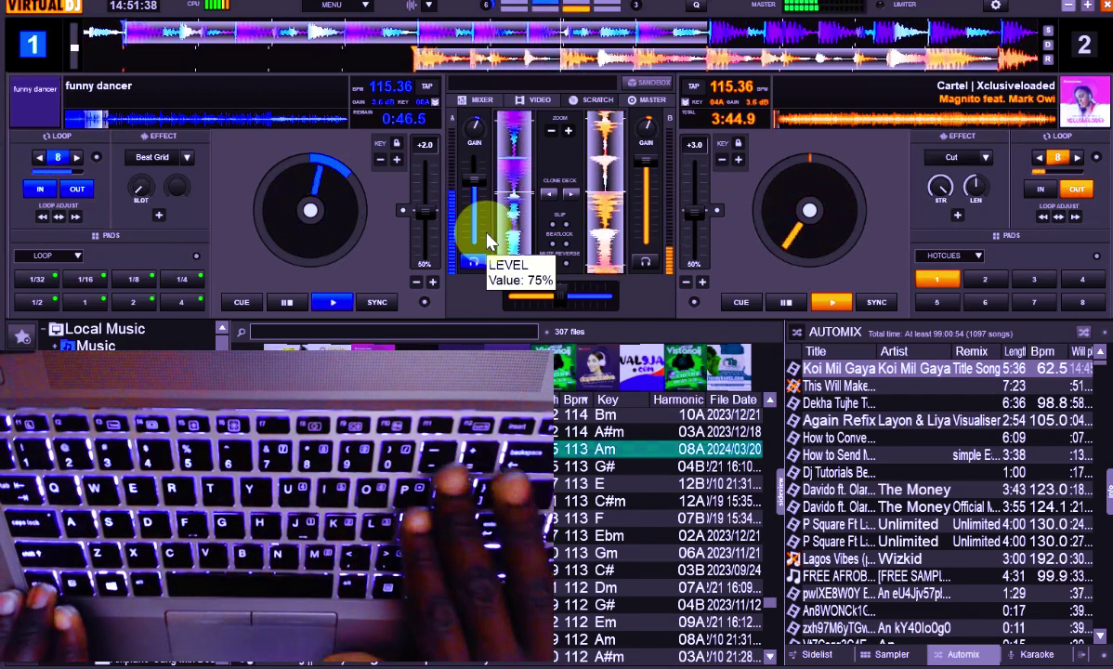
- Raise deck 1's channel fader to 100% and switch keyboard control to deck 2
scroll(488, 235, "up", 5)
scroll(488, 239, "down", 14)
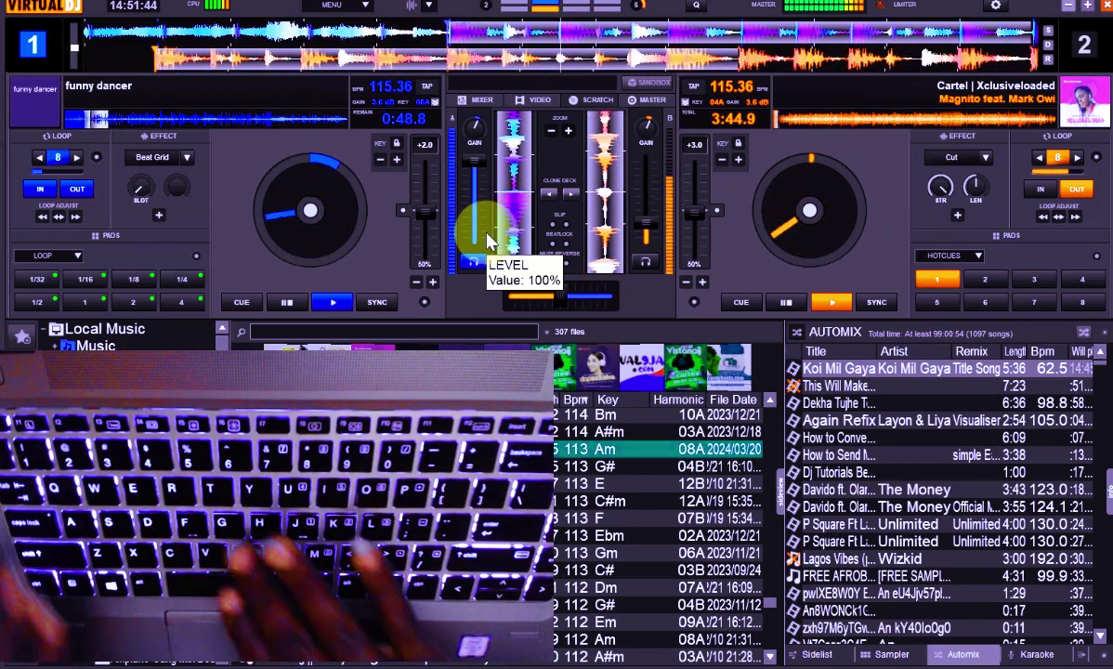
key("Tab")
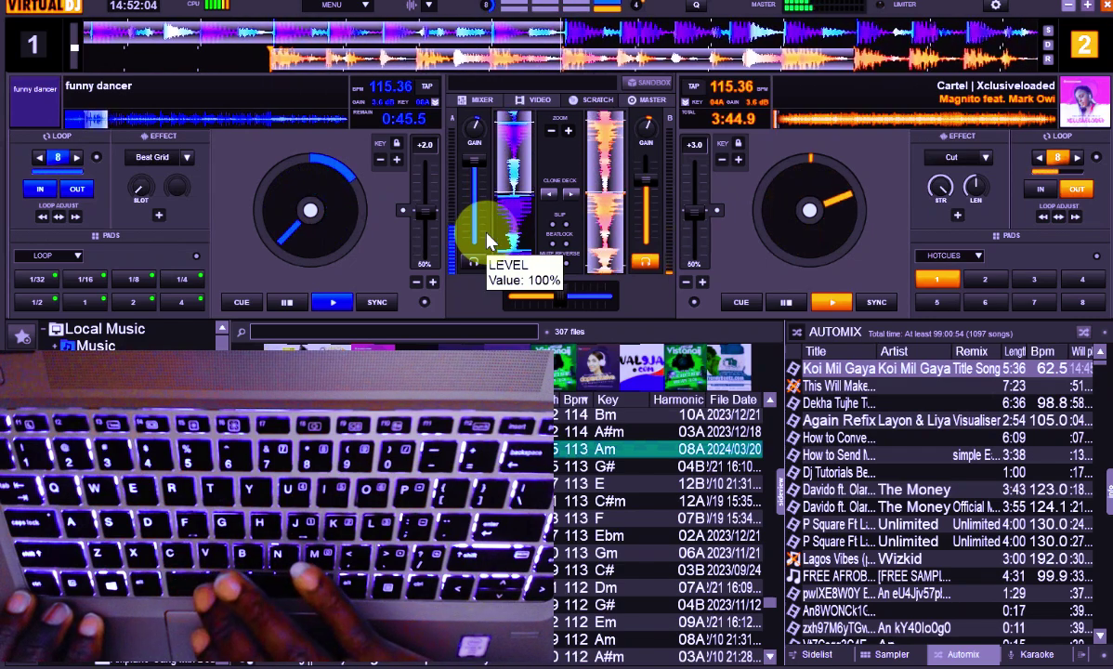
- Fade deck 1's funny dancer down to 20% and start the Cartel track on deck 2
scroll(489, 239, "down", 8)
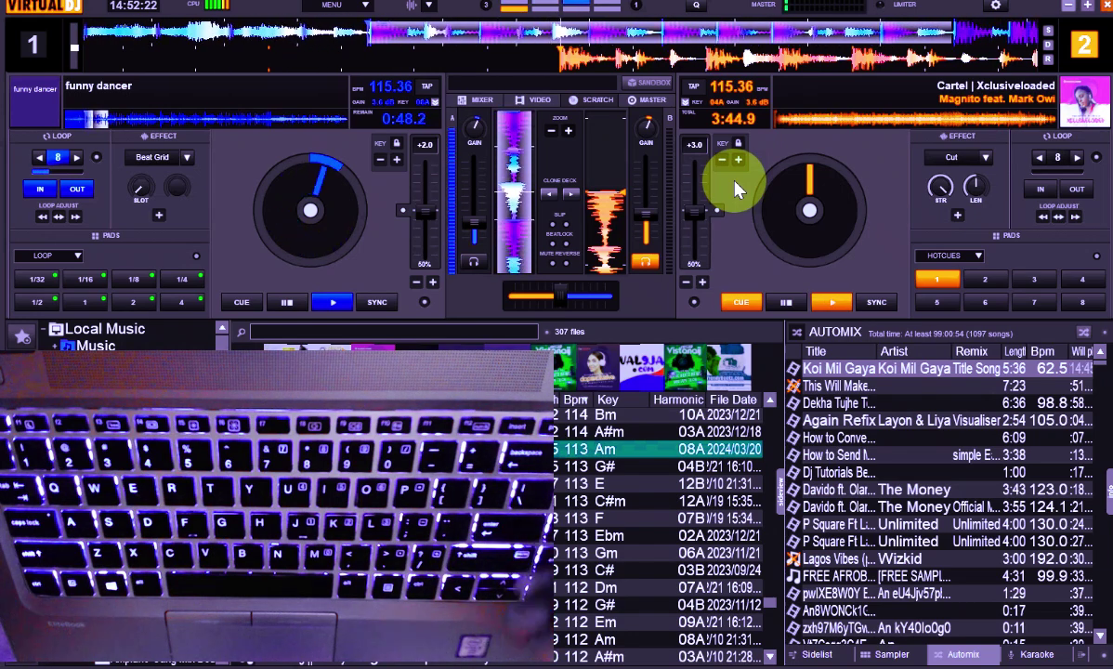
key("space")
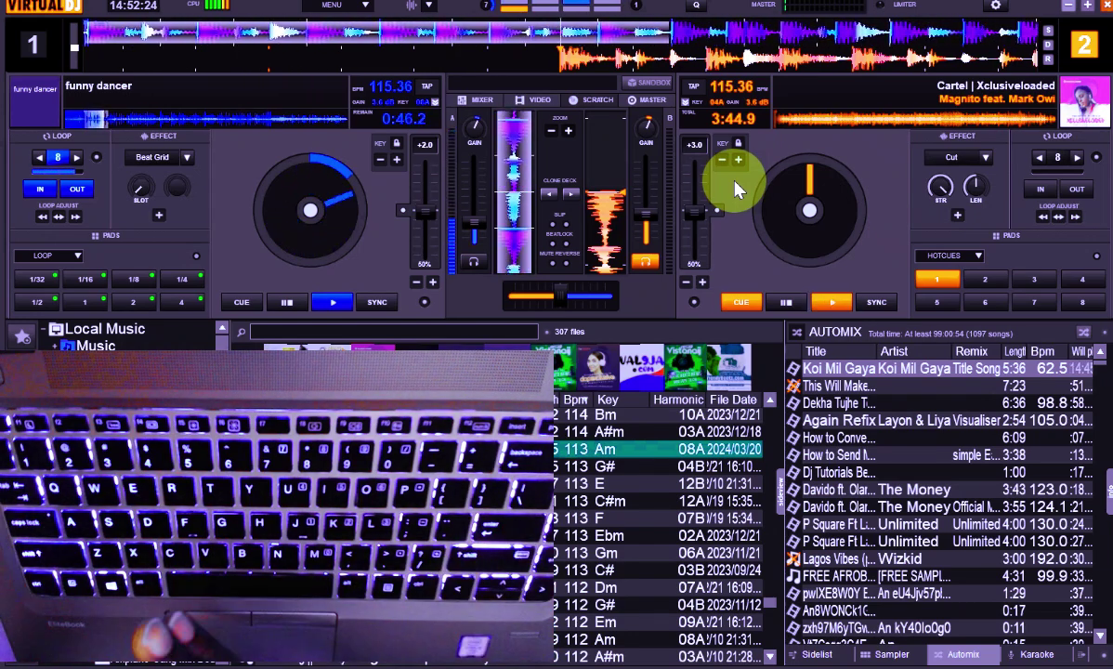